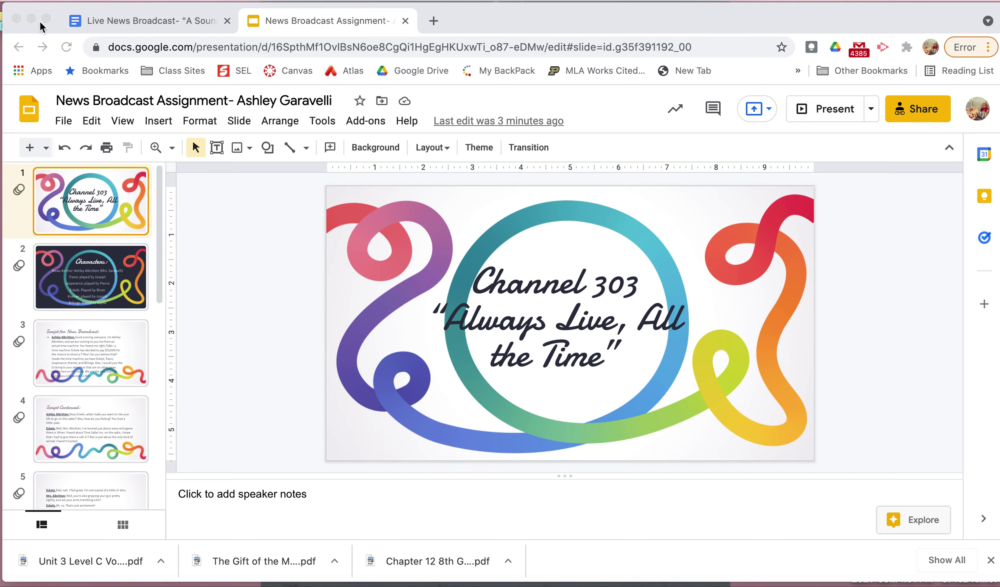
Switch to the 'Live News Broadcast' assignment sheet for 'A Sound of Thunder' to read its directions
left_click(123, 23)
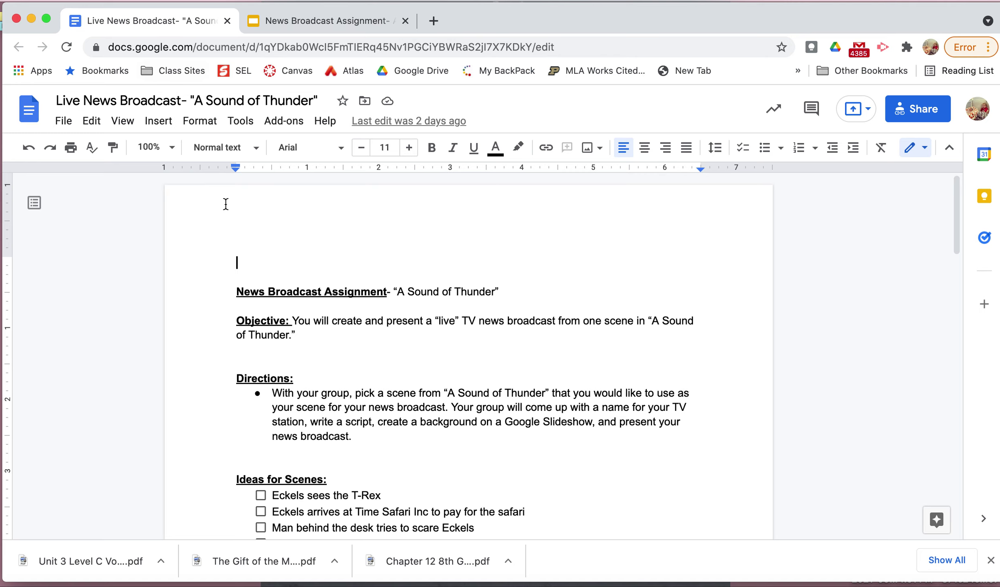
scroll(414, 297, "down", 2)
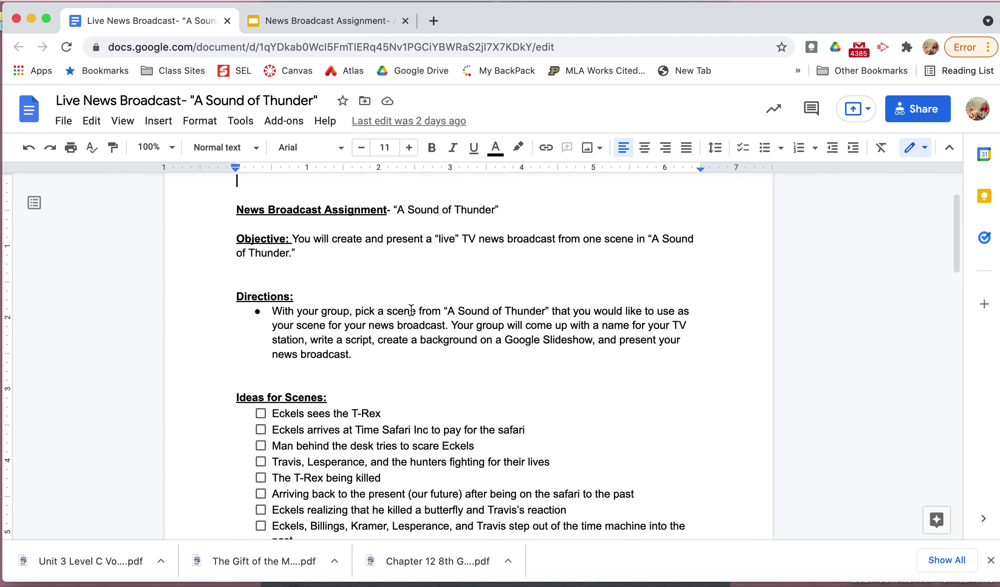
scroll(432, 333, "down", 3)
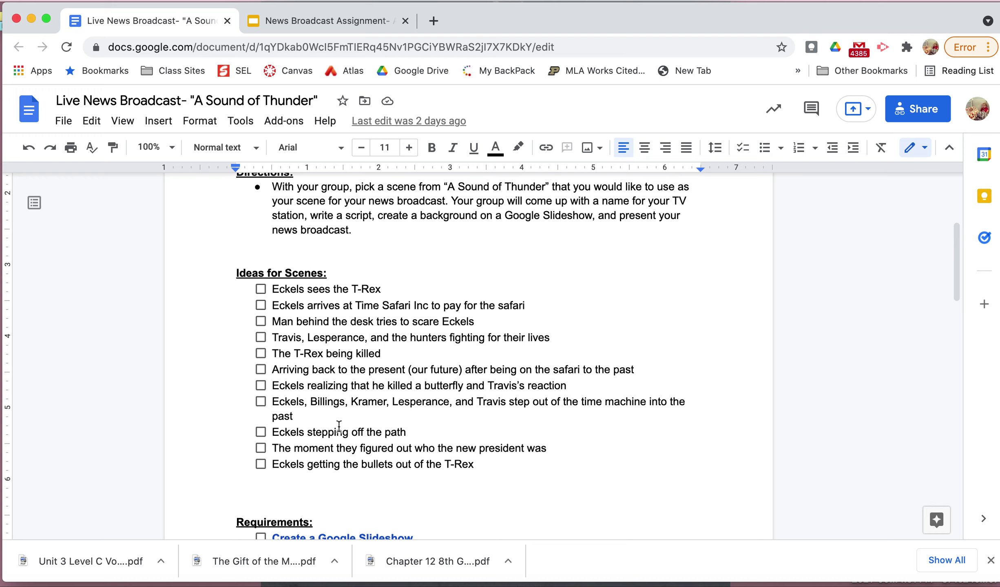
scroll(339, 426, "down", 6)
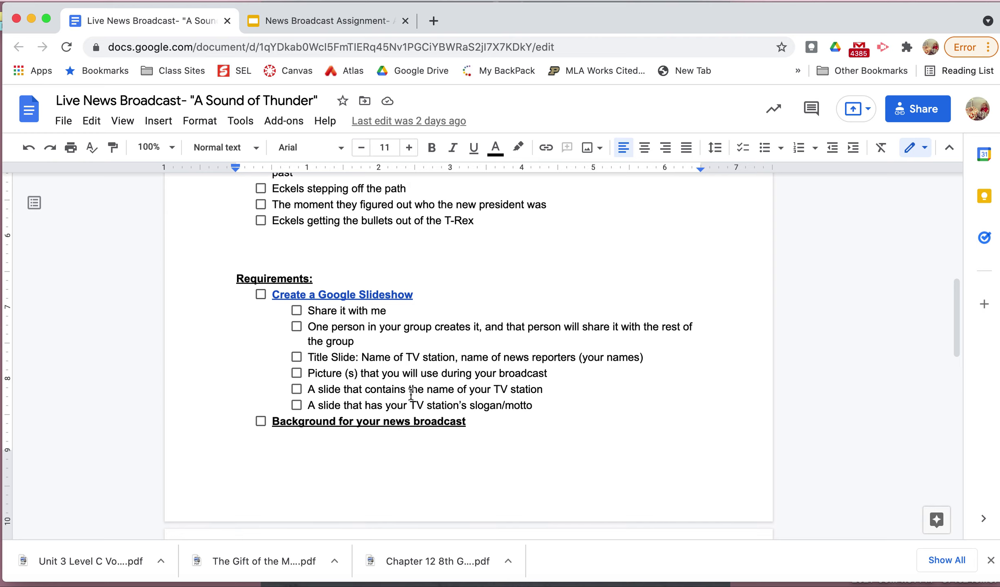
scroll(410, 394, "down", 1)
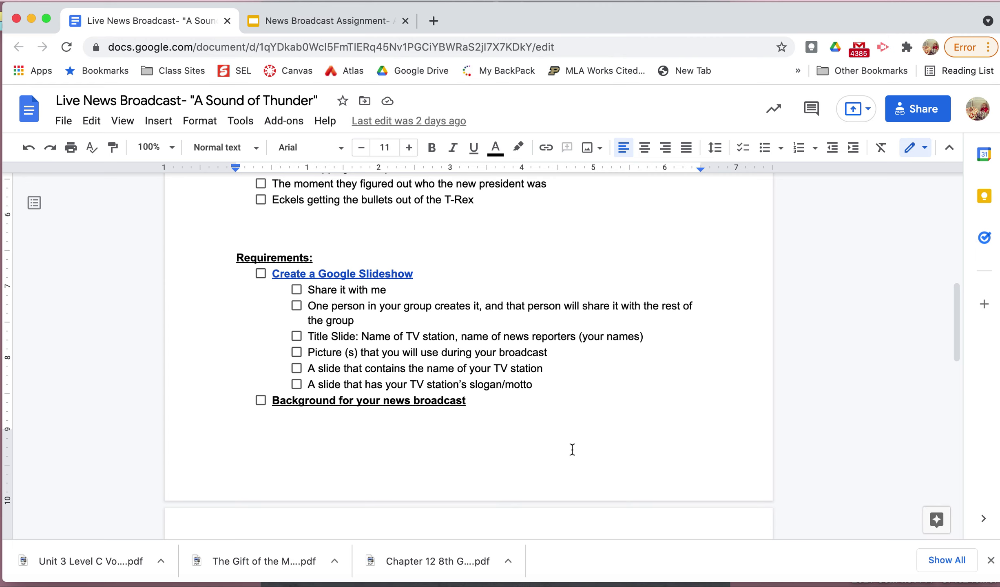
scroll(572, 449, "down", 8)
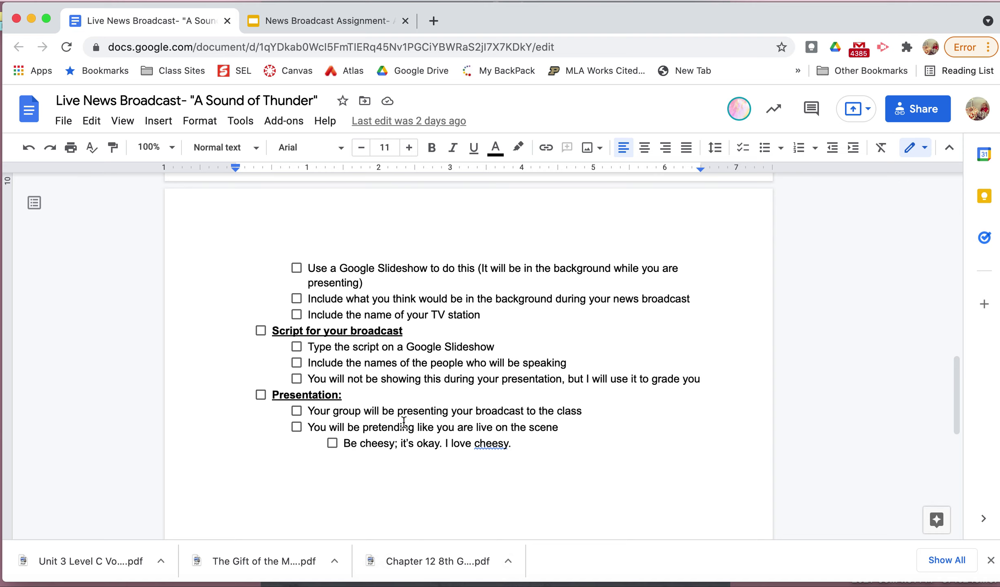
Read the rest of the Presentation requirements, then go back to the News Broadcast Assignment deck
scroll(410, 451, "down", 3)
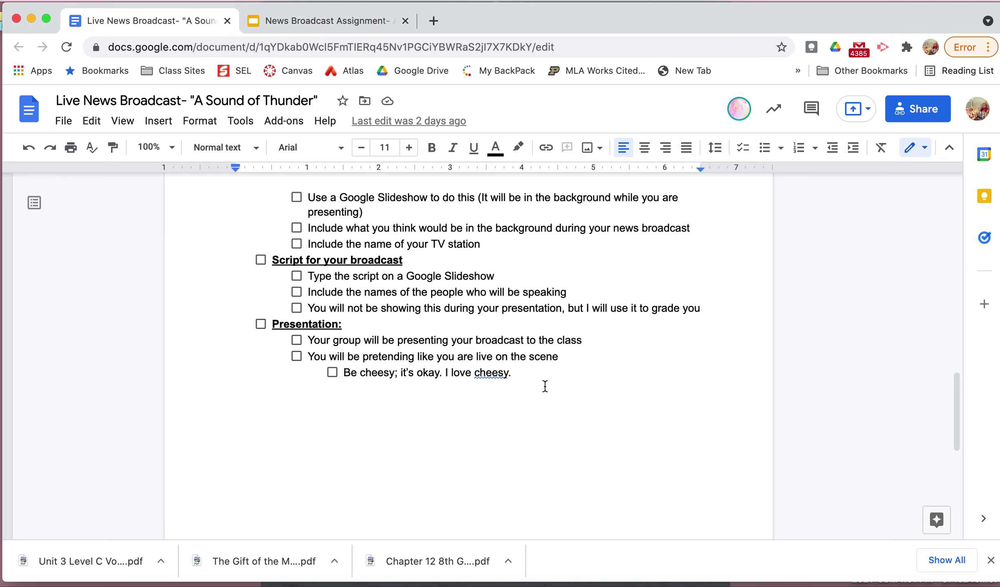
left_click(283, 24)
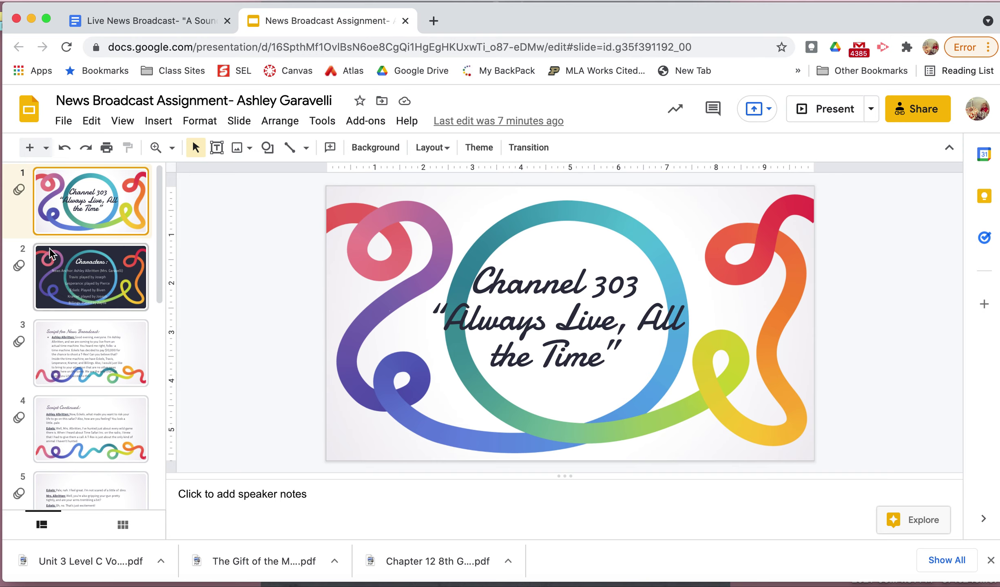
Move from the Characters slide to slide 3, Script for News Broadcast
left_click(72, 287)
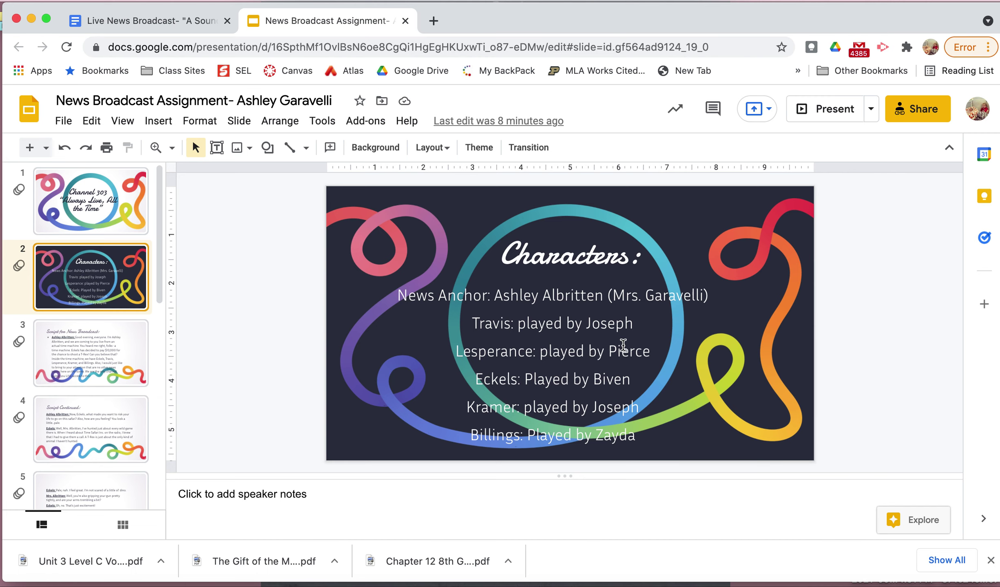
left_click(106, 357)
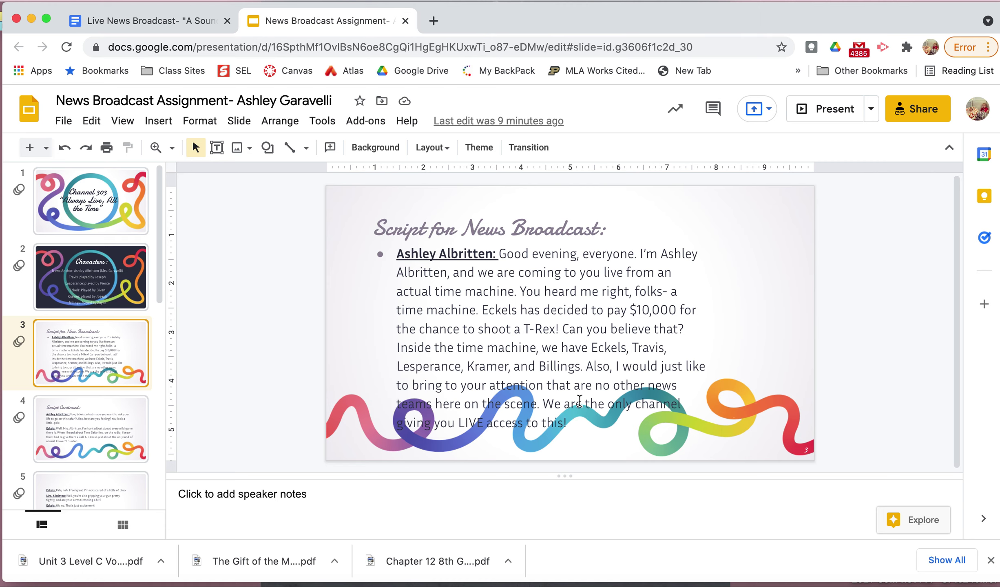
Insert 'are' so slide 3 reads 'teams are here', widen its script box, then return to slide 1
left_click(435, 404)
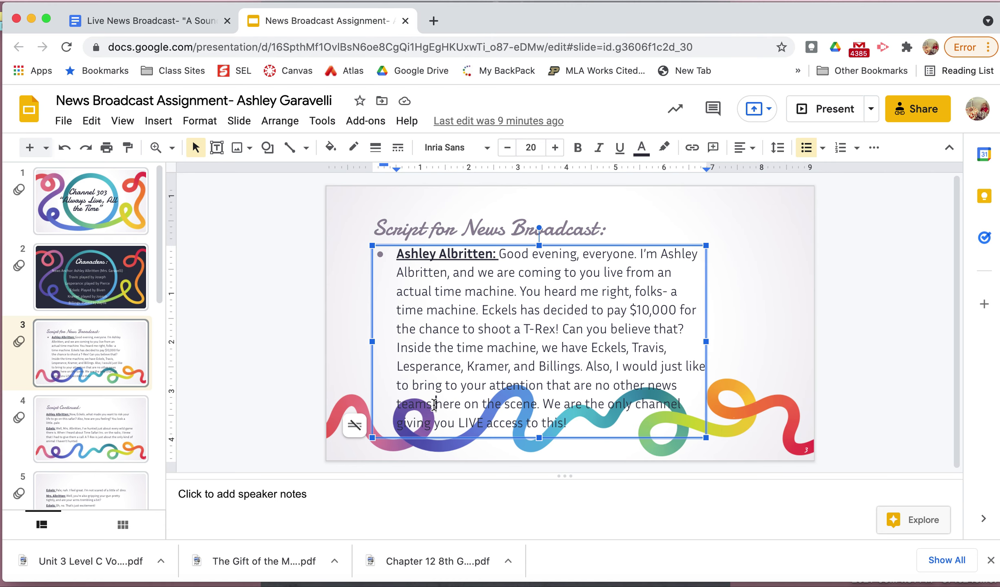
type("are")
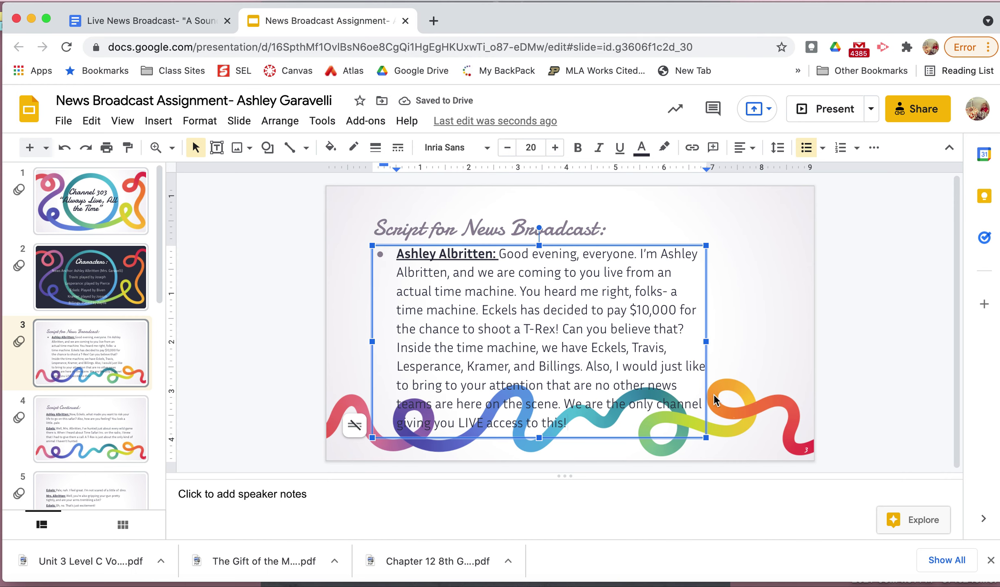
left_click_drag(706, 342, 749, 341)
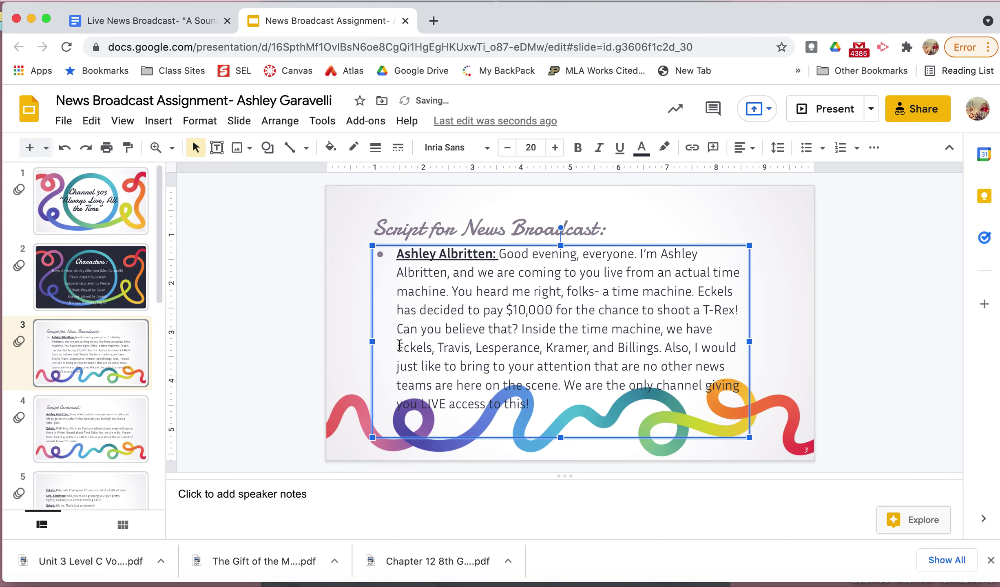
left_click_drag(372, 342, 348, 341)
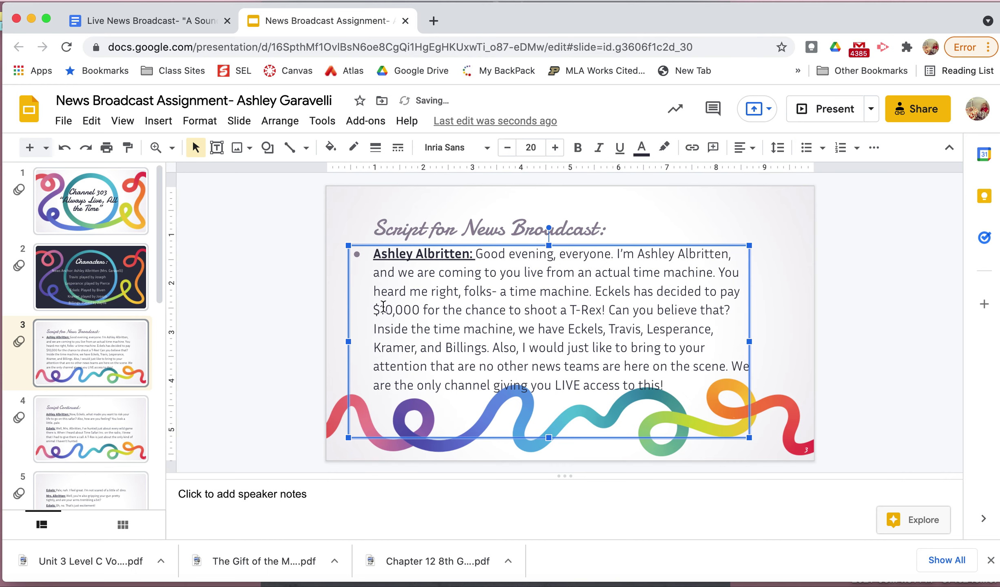
left_click(779, 223)
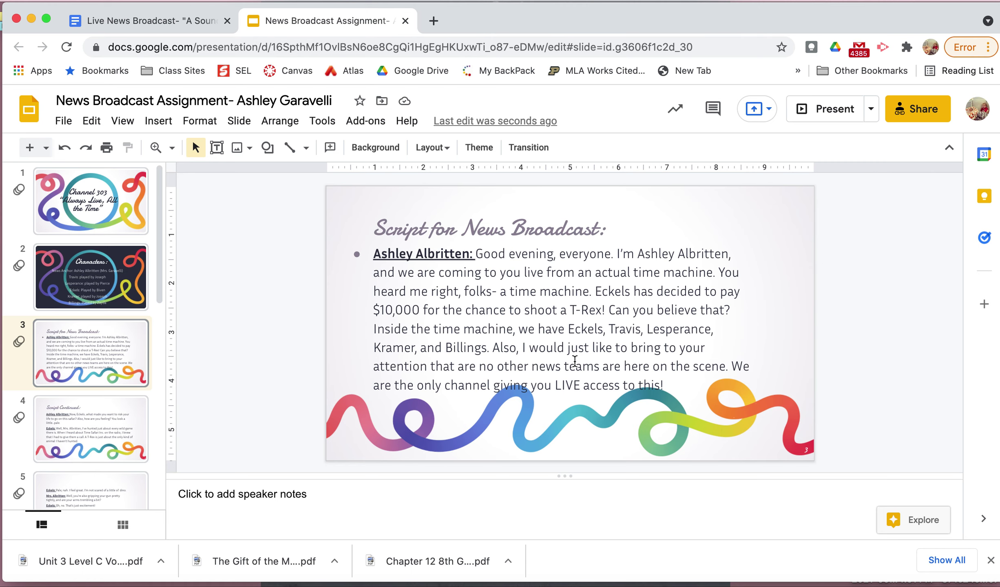
left_click(572, 330)
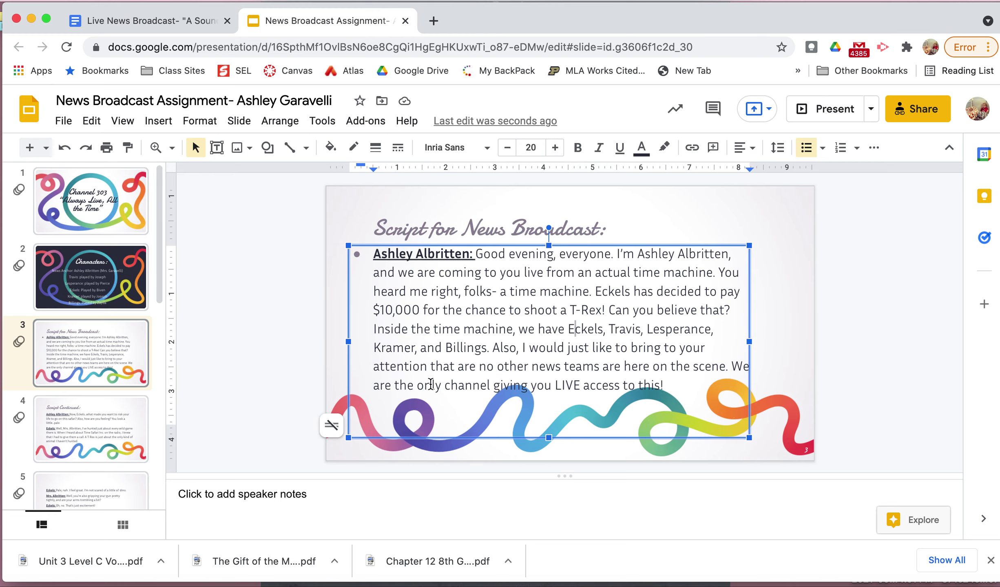
left_click(90, 271)
Go through slides 1–4, review slide 4's Time Safari dialogue, and advance to slide 5
left_click(83, 183)
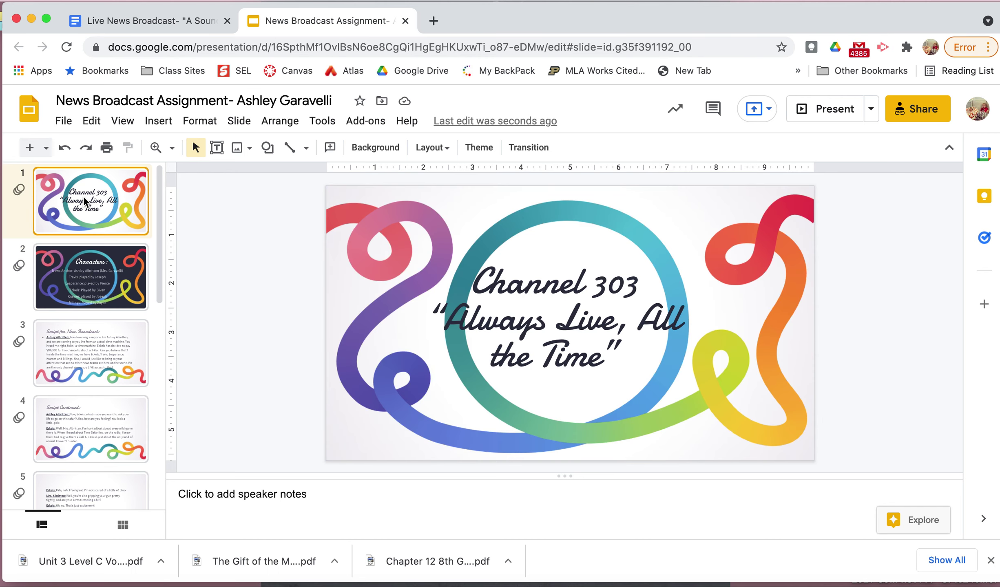
left_click(107, 379)
left_click(58, 431)
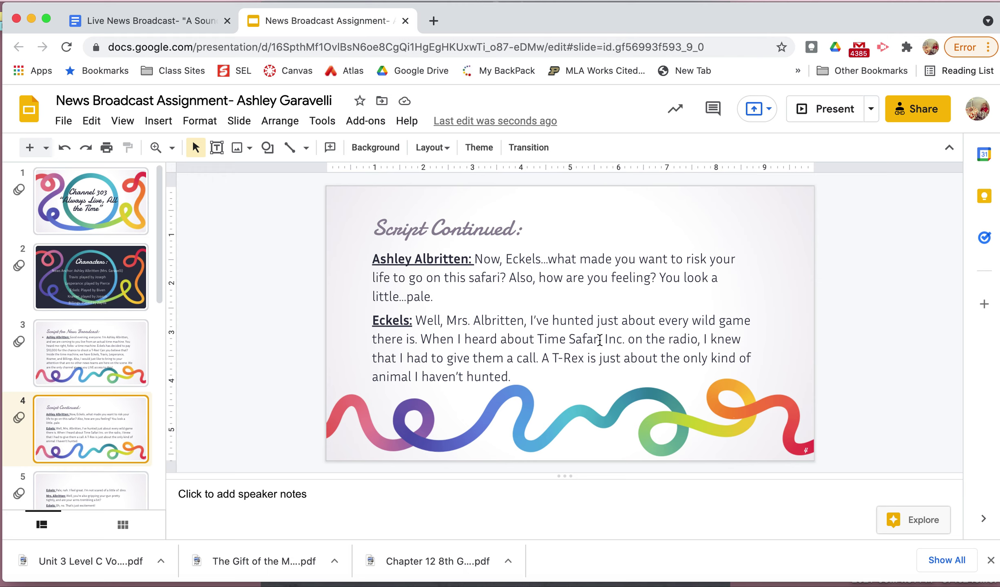
left_click(582, 339)
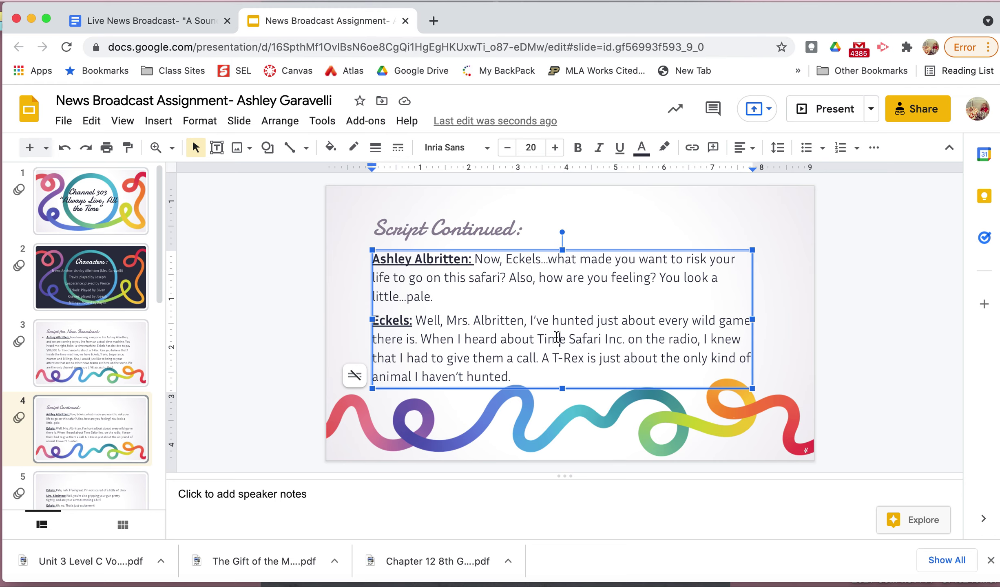
left_click(557, 319)
left_click(95, 421)
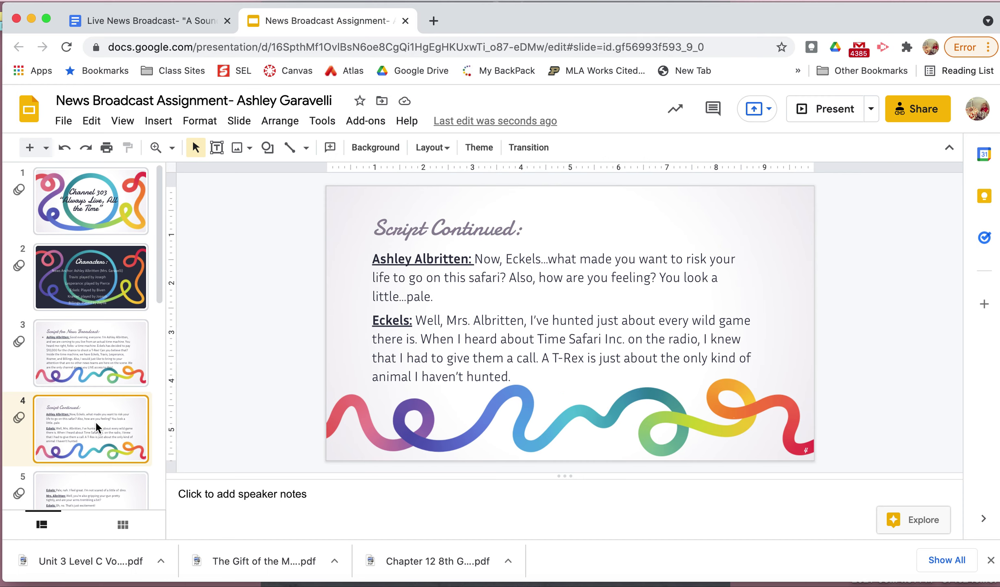
key("Down")
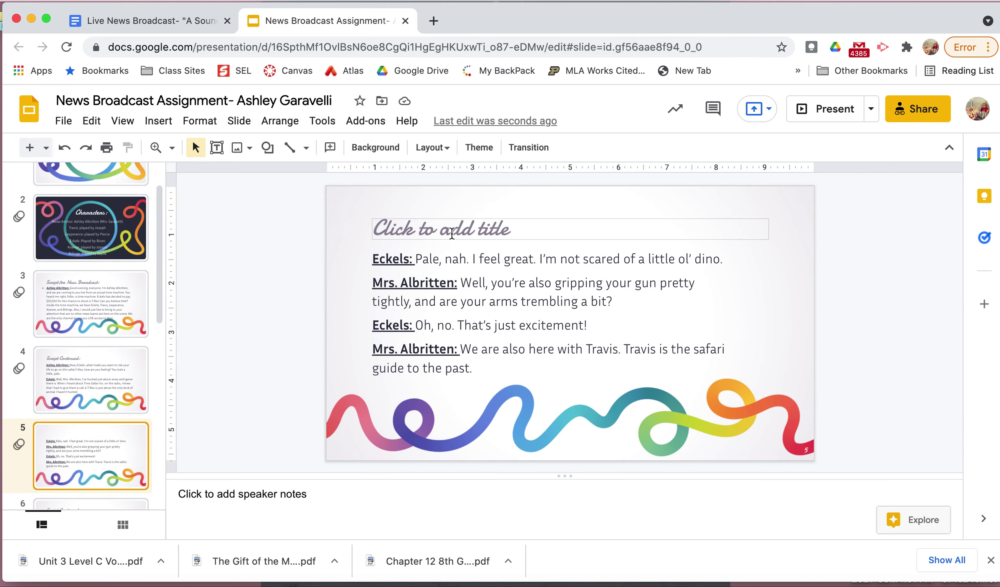
Title slide 5 'Script Continued', then place the cursor after 'trembling a bit?' in its dialogue
left_click(451, 232)
type("Script Continued")
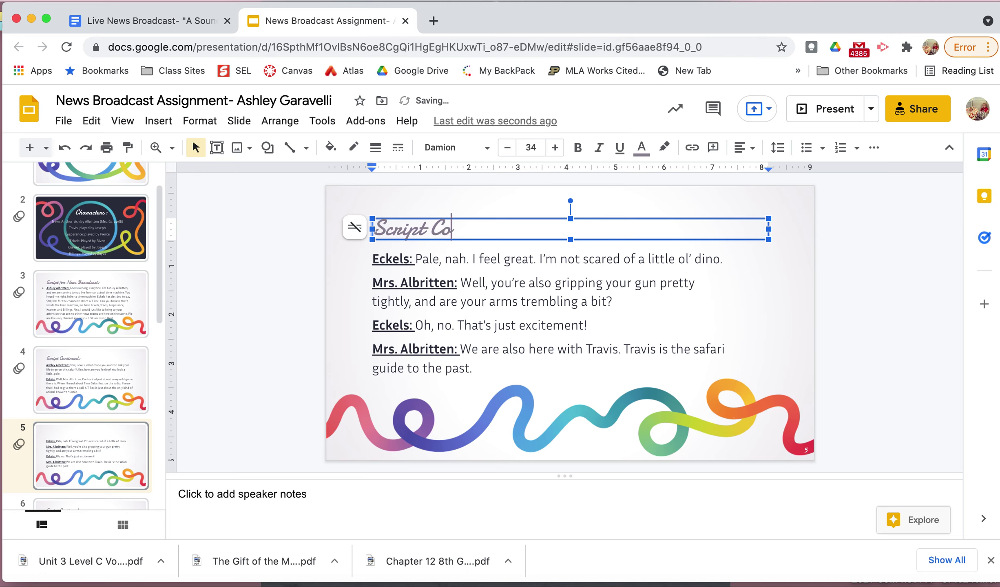
left_click(523, 261)
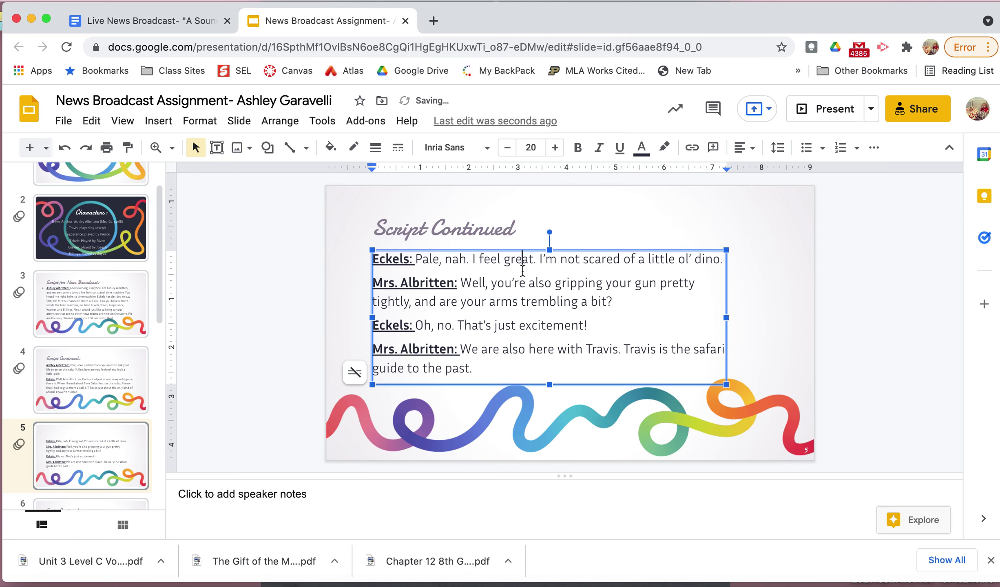
left_click(658, 313)
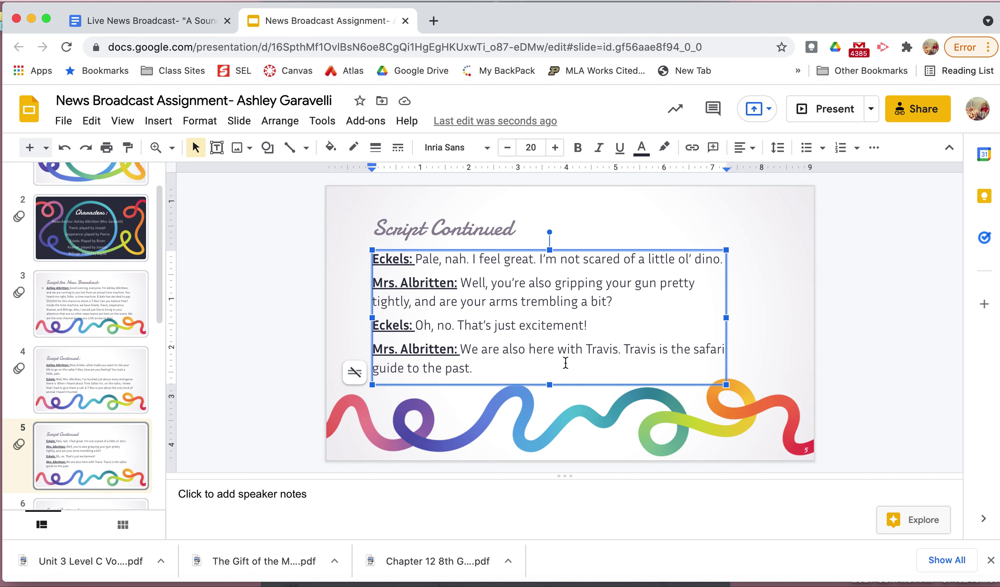
scroll(107, 426, "down", 3)
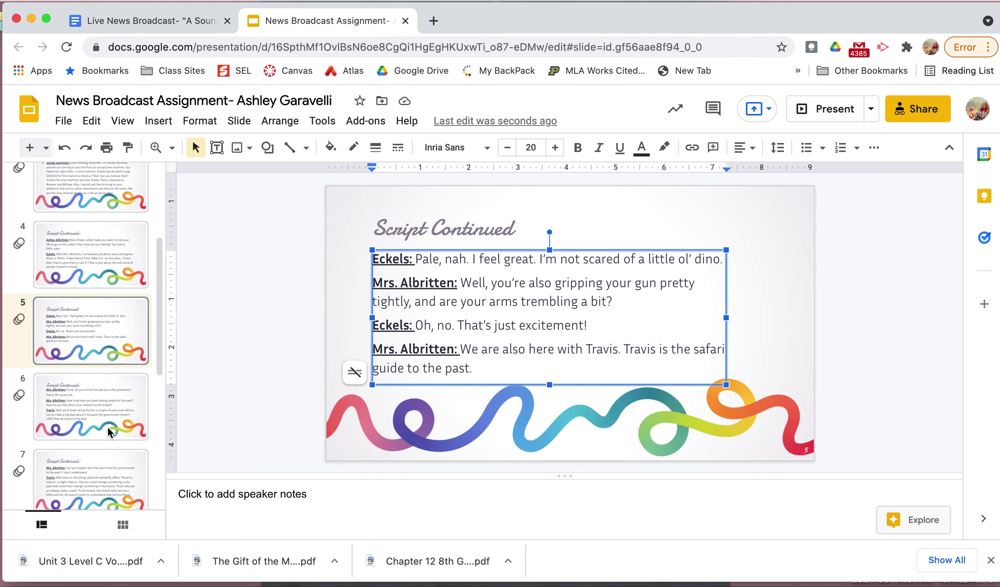
Make slide 6's second-line speaker label bold and underlined to match the other labels
left_click(80, 416)
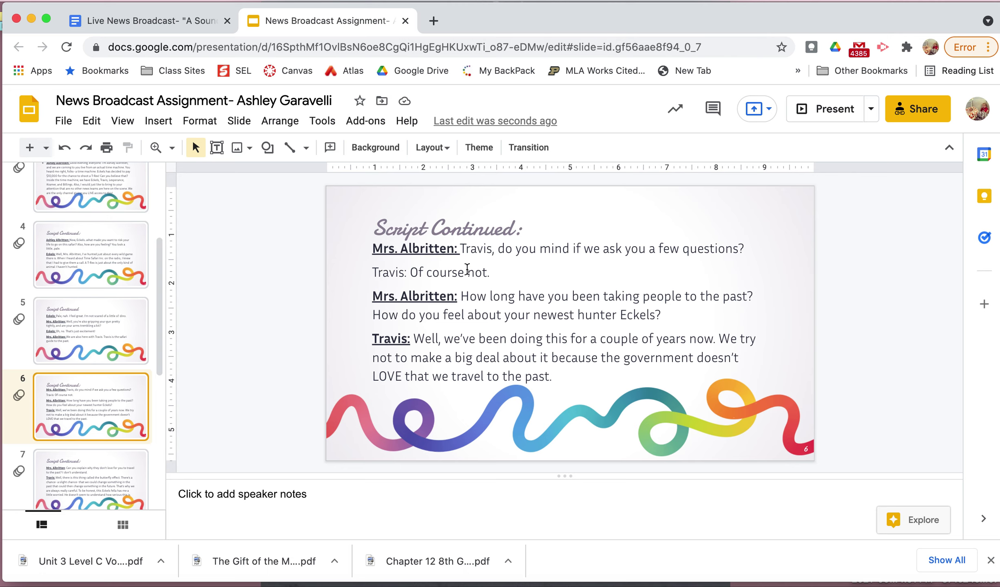
left_click(409, 273)
left_click_drag(409, 272, 372, 272)
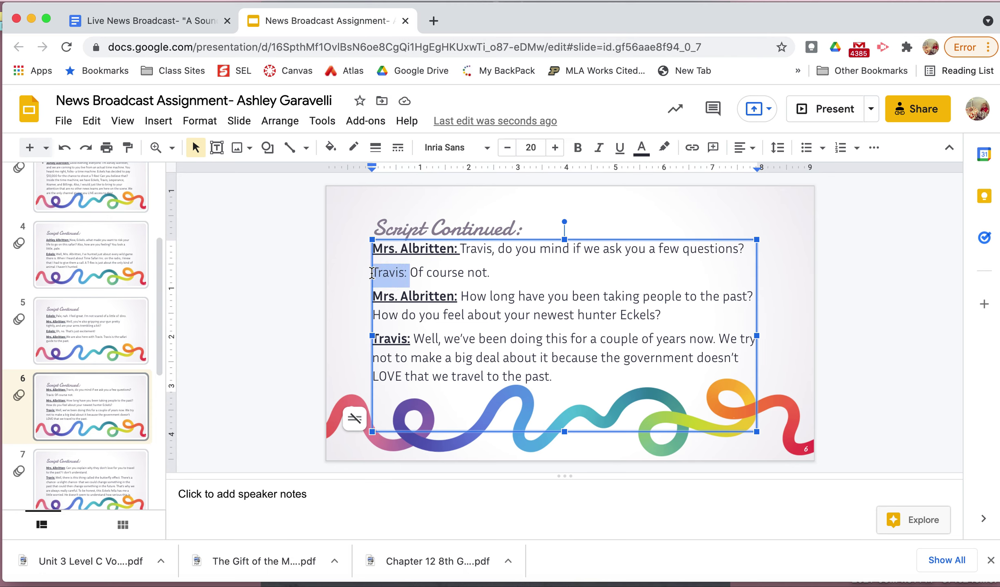
left_click(577, 148)
left_click(620, 148)
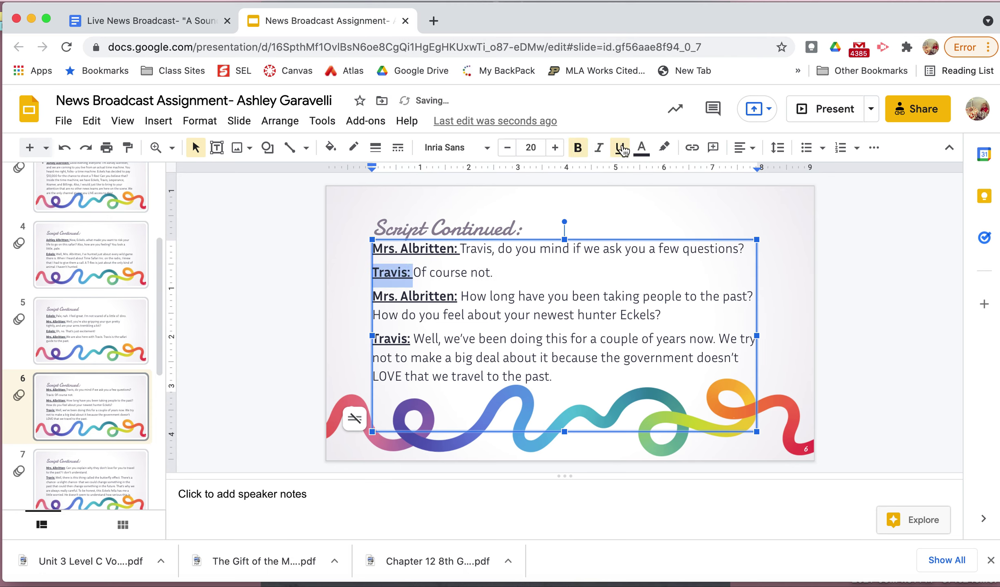
left_click(519, 318)
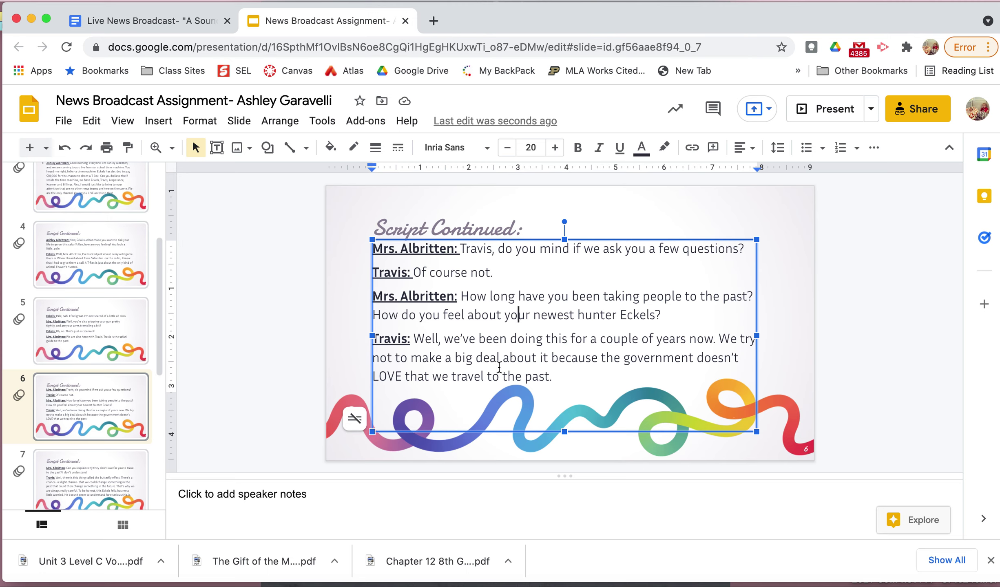
left_click(579, 376)
Review slide 7's butterfly-effect dialogue, then open slide 8
left_click(96, 489)
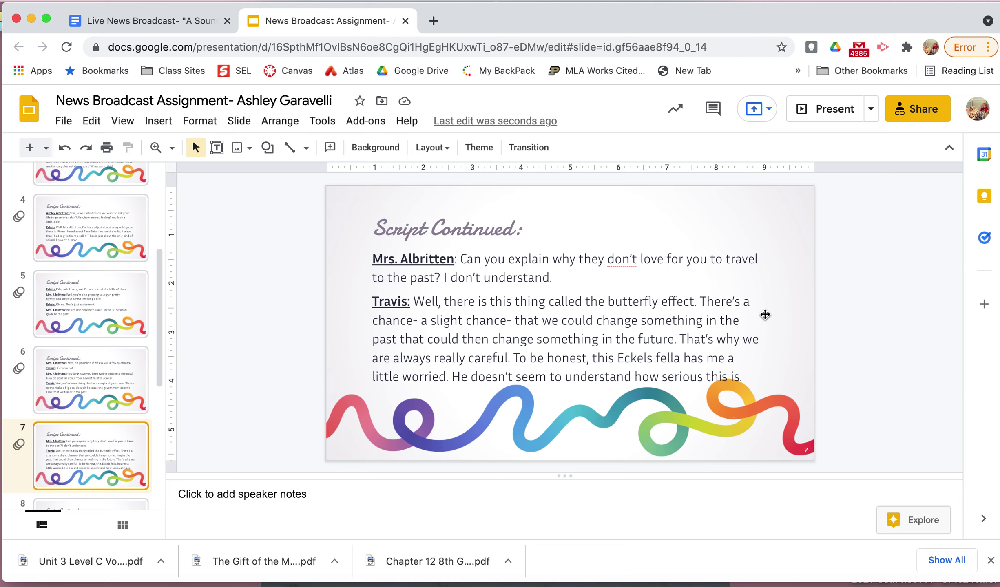
left_click(715, 344)
left_click(628, 301)
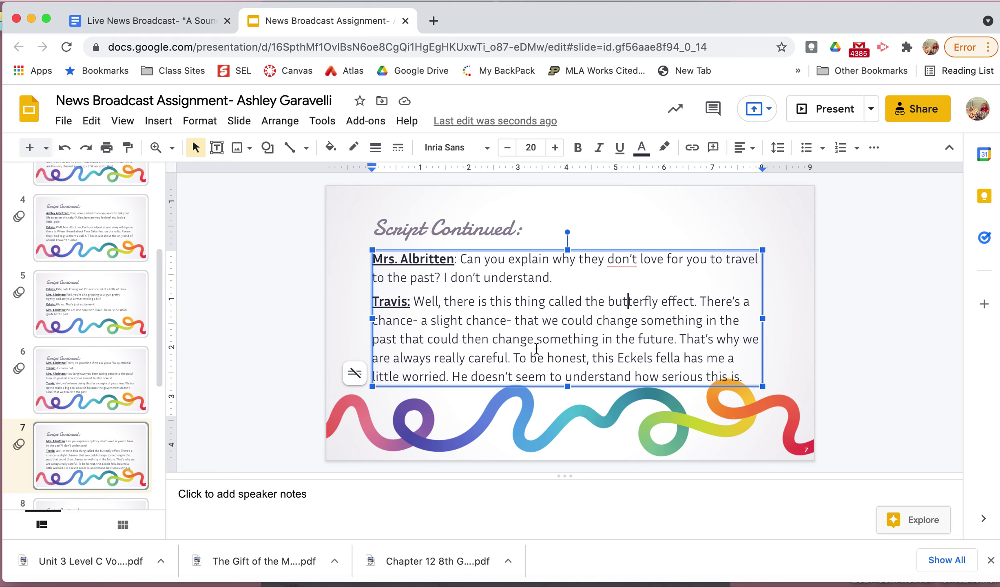
left_click(547, 376)
scroll(150, 403, "down", 5)
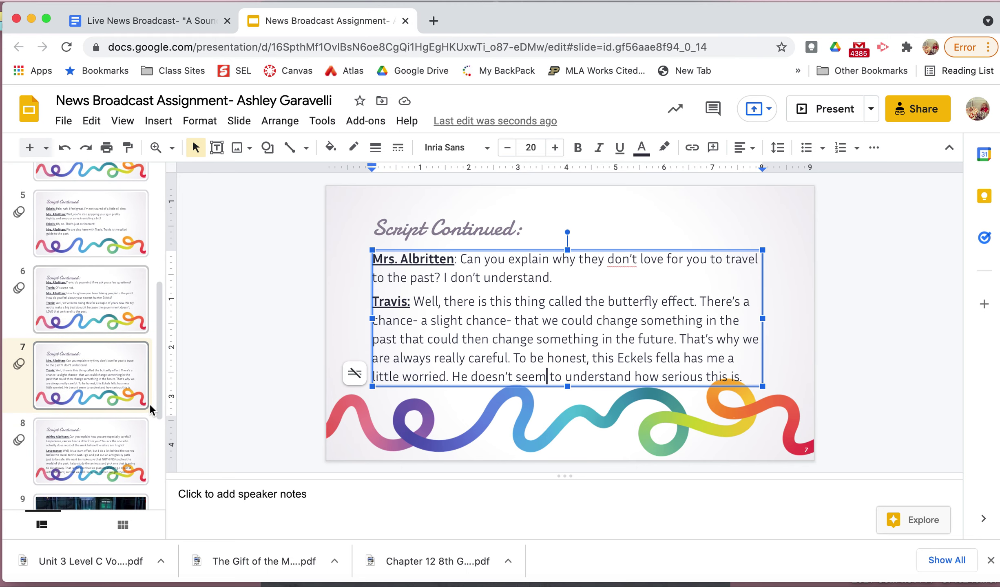
left_click(76, 346)
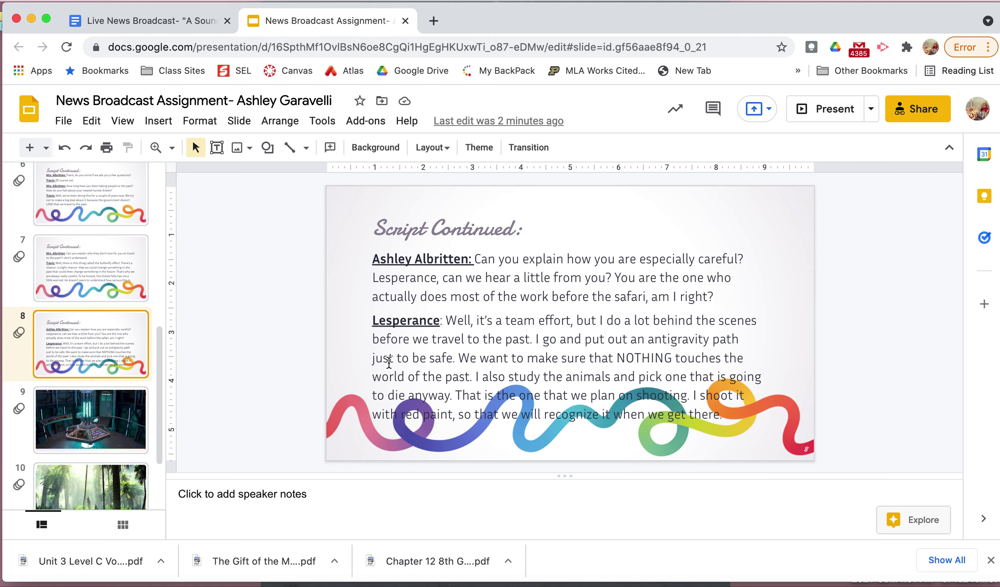
View slides 9, 10 and 11: the time machine console, the jungle, and the T-Rex
scroll(135, 385, "down", 3)
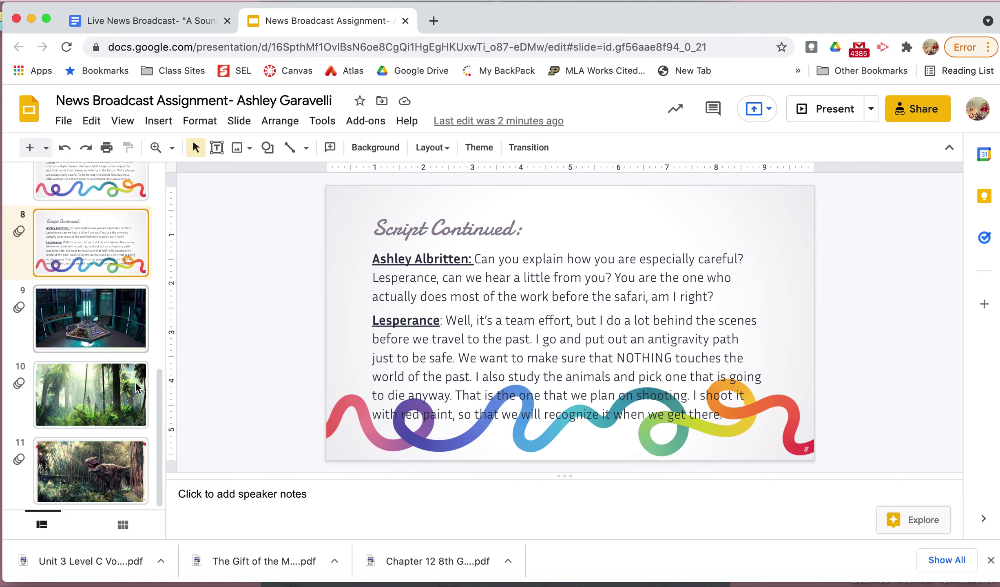
left_click(88, 337)
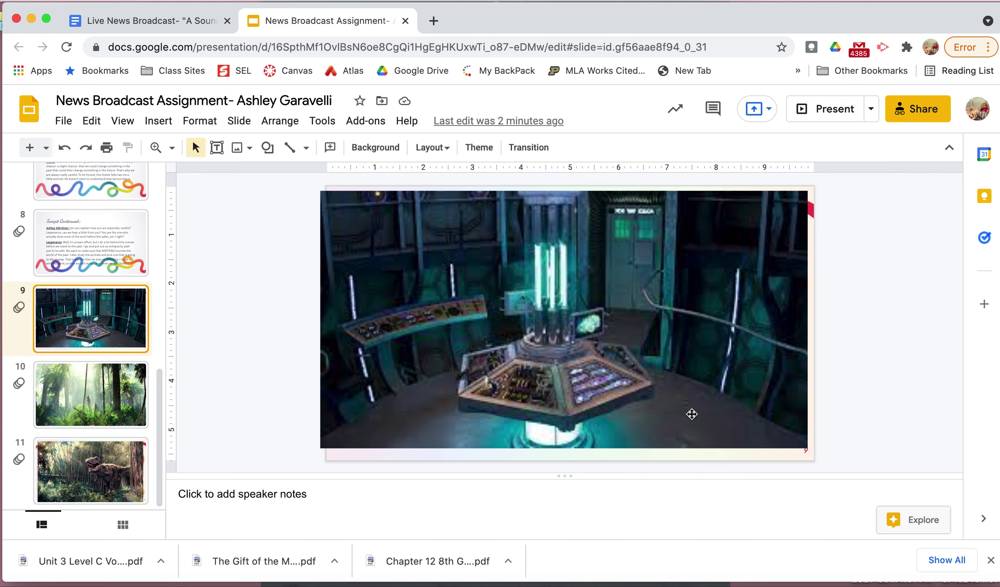
left_click(94, 399)
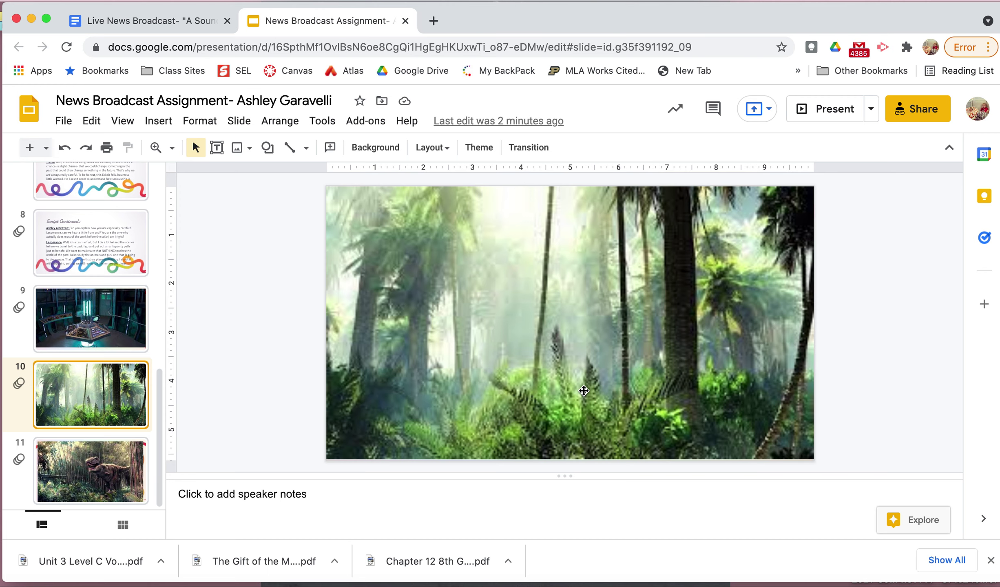
left_click(113, 458)
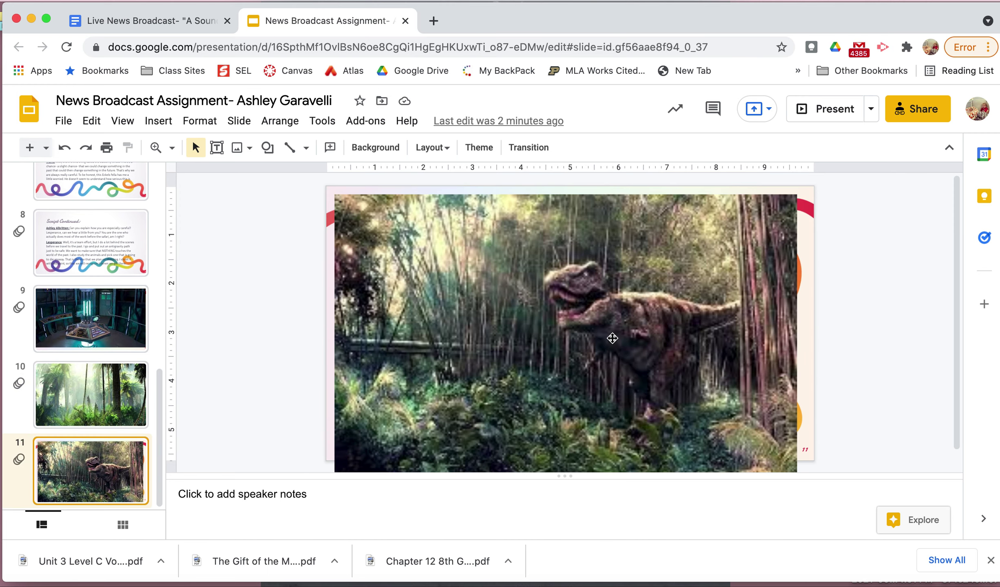